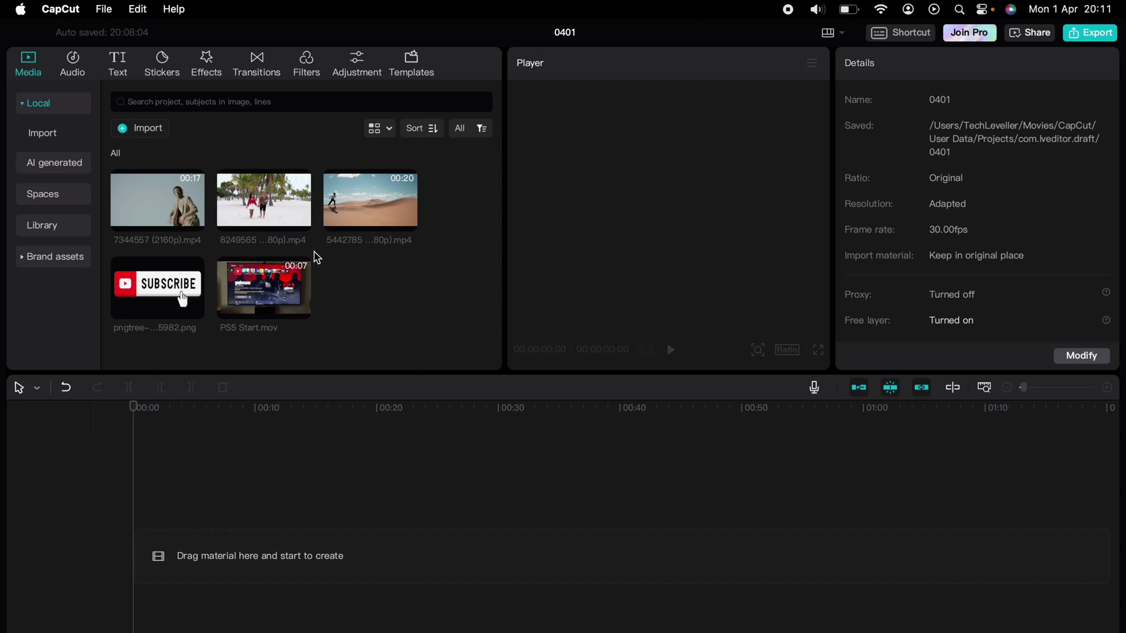
# - Add the beach clip to the timeline, scale it to 150% and shift it to Y 257
pyautogui.click(267, 207)
pyautogui.moveTo(267, 207); pyautogui.dragTo(224, 506)
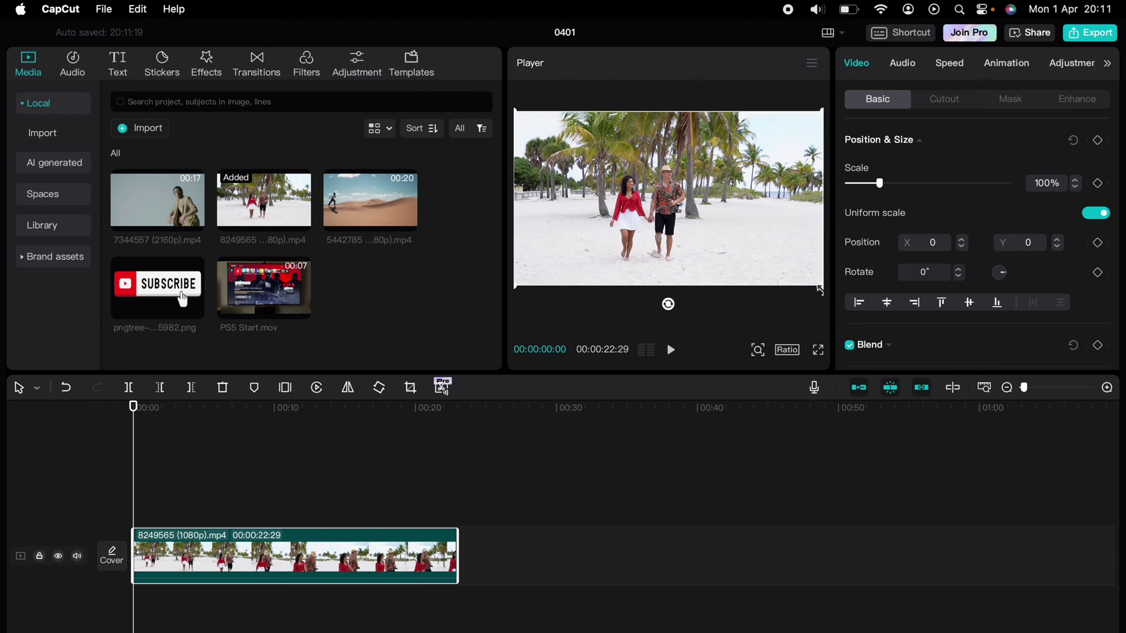
pyautogui.click(845, 305)
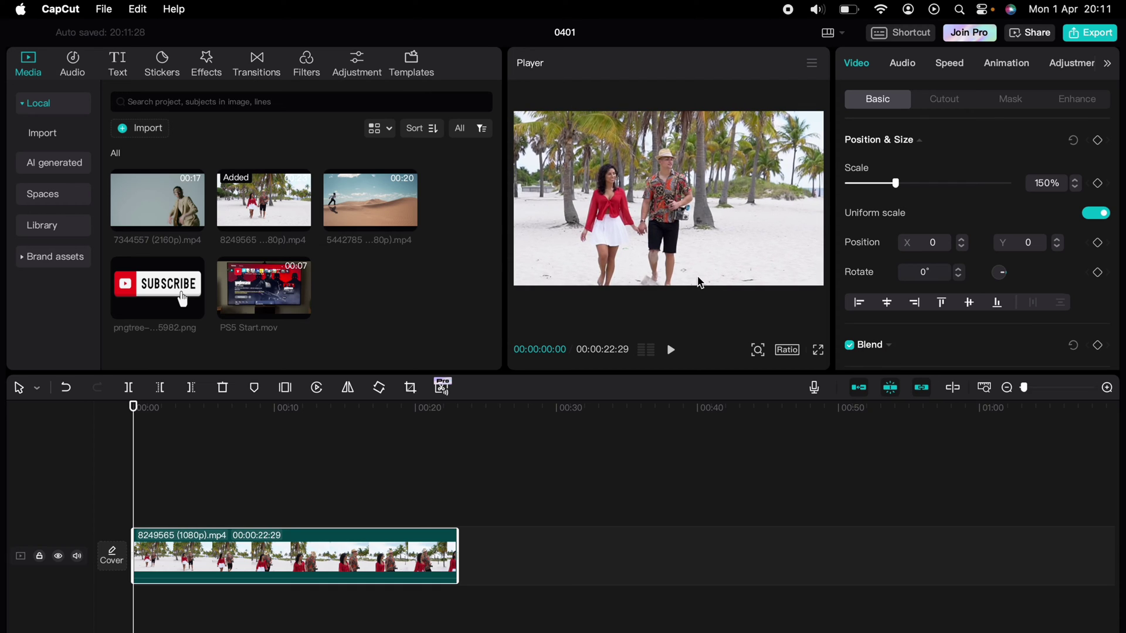
pyautogui.moveTo(691, 261); pyautogui.dragTo(693, 242)
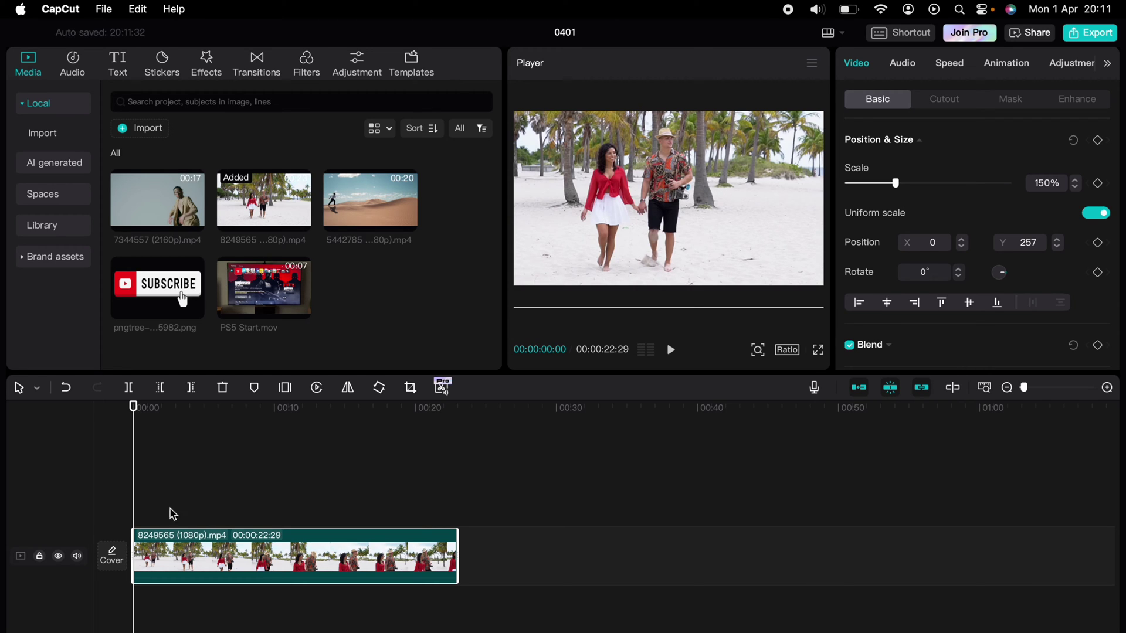
# - Try duplicating the beach clip with Cmd+V, then delete the unwanted upper duplicate
pyautogui.click(177, 531)
pyautogui.press('super+v')
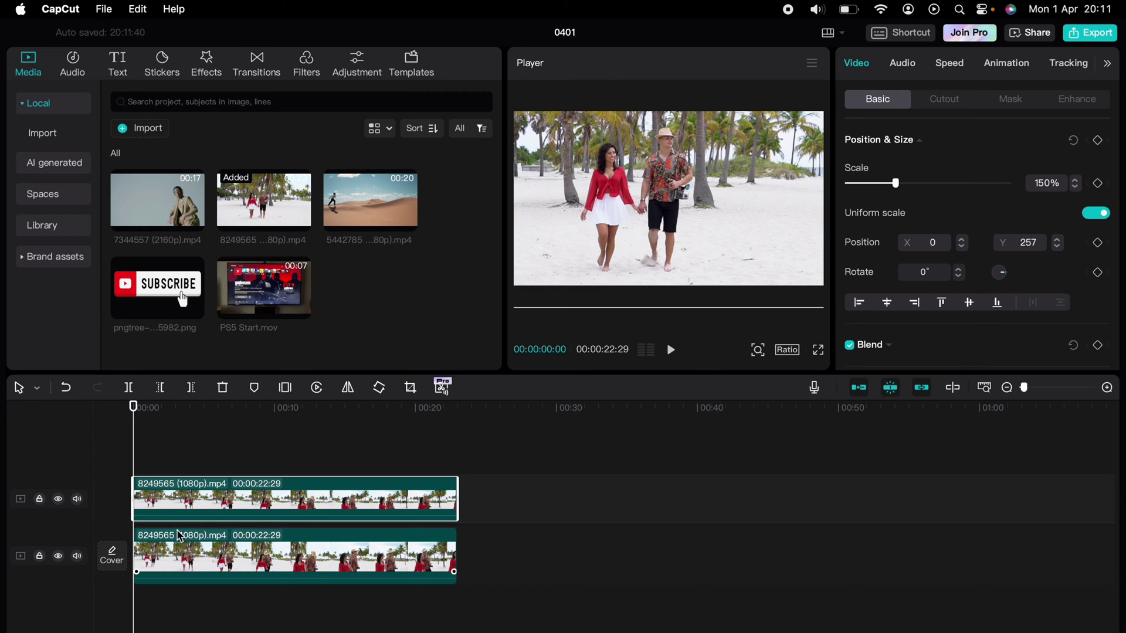
pyautogui.click(191, 507)
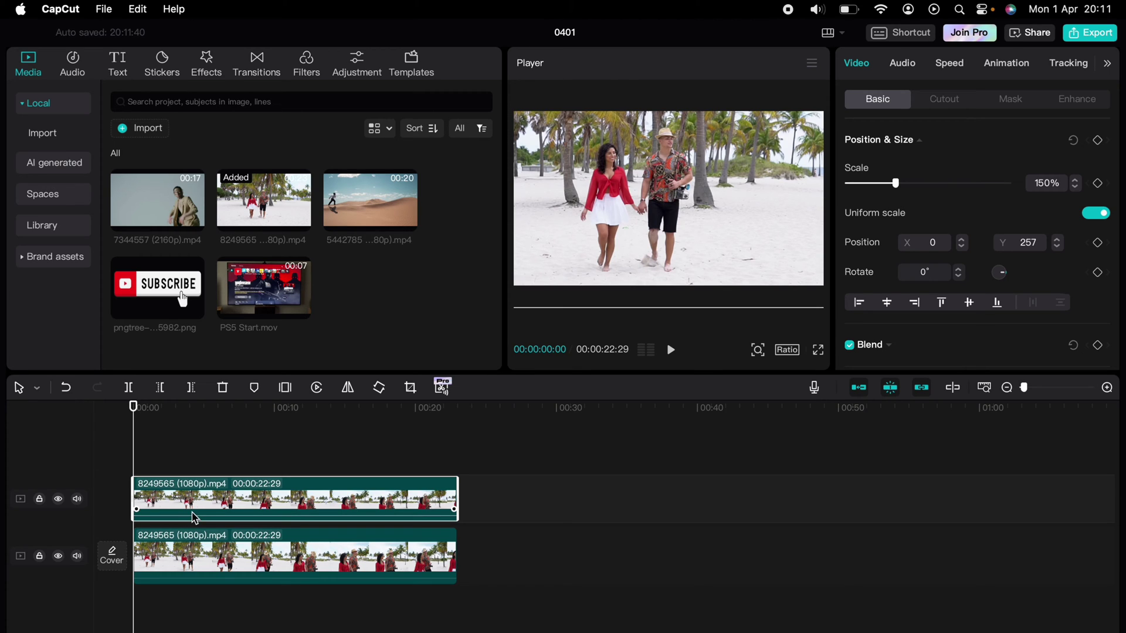
pyautogui.press('BackSpace')
# - Copy the original beach clip and paste it onto a new track above
pyautogui.click(195, 554)
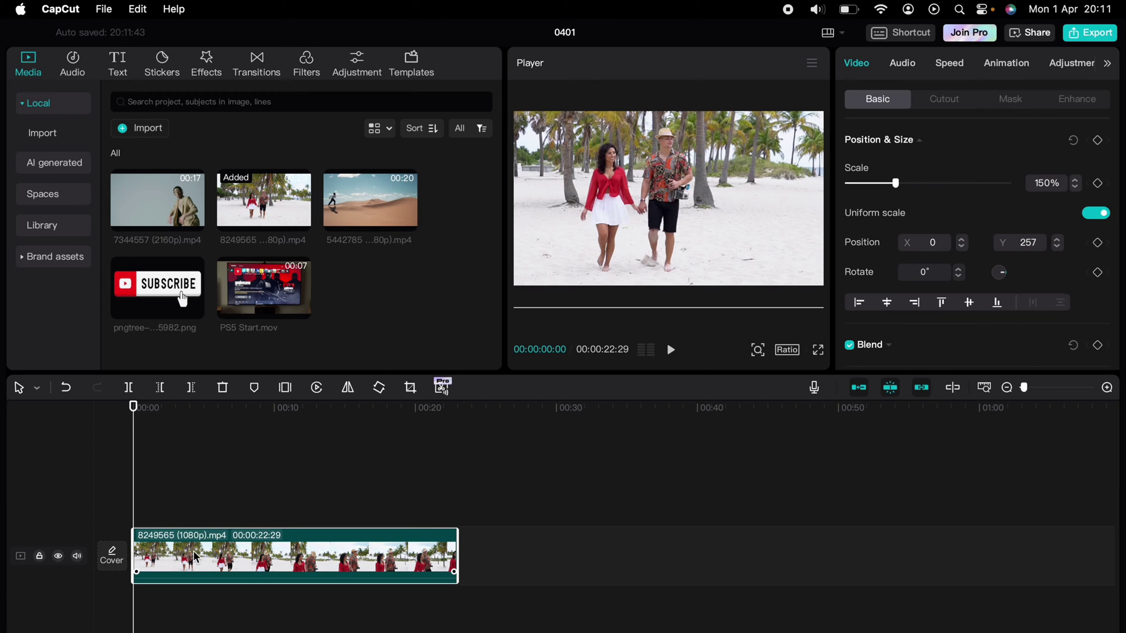
pyautogui.rightClick(196, 556)
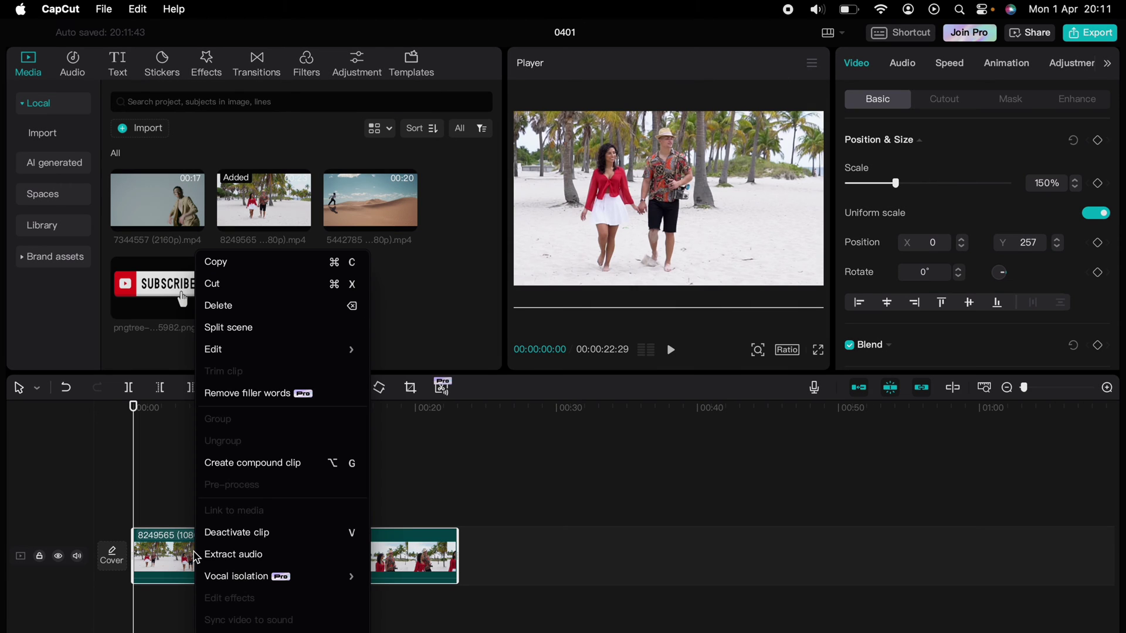
pyautogui.click(247, 272)
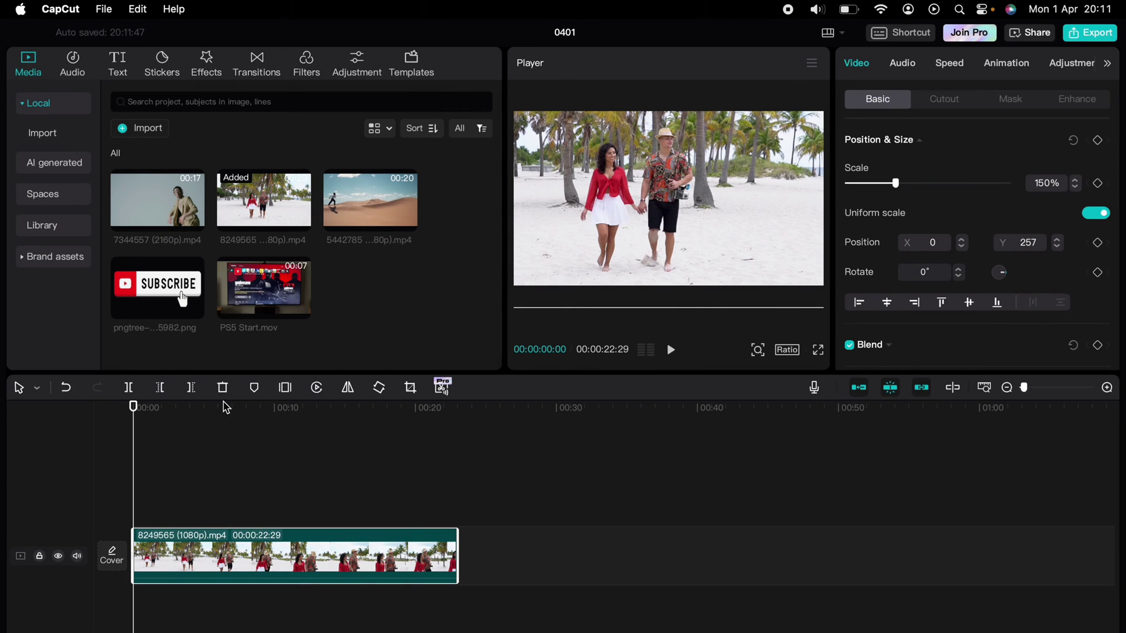
pyautogui.rightClick(156, 487)
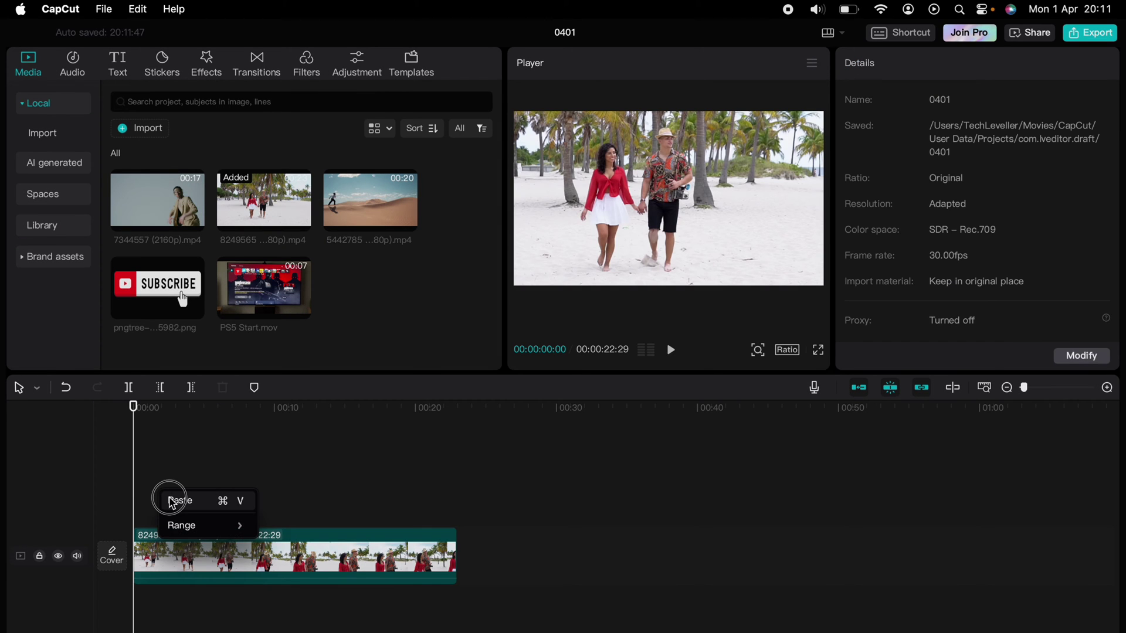
pyautogui.click(170, 500)
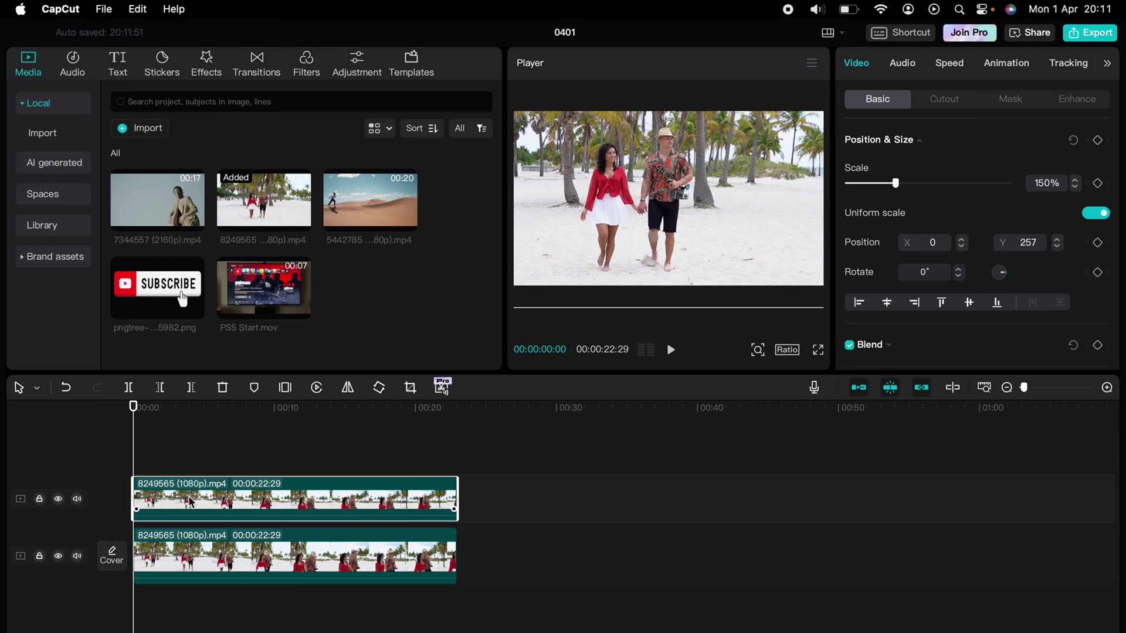
# - Lay the Lens Blur effect over the clips' full 22:29 length, then select the upper beach clip
pyautogui.click(202, 74)
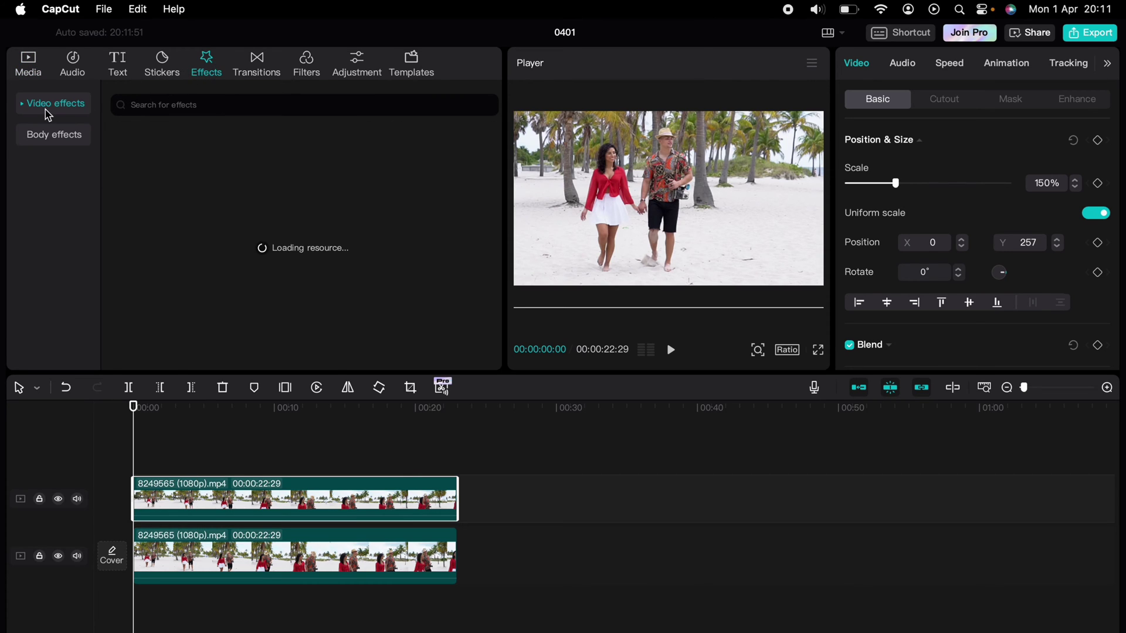
pyautogui.click(23, 107)
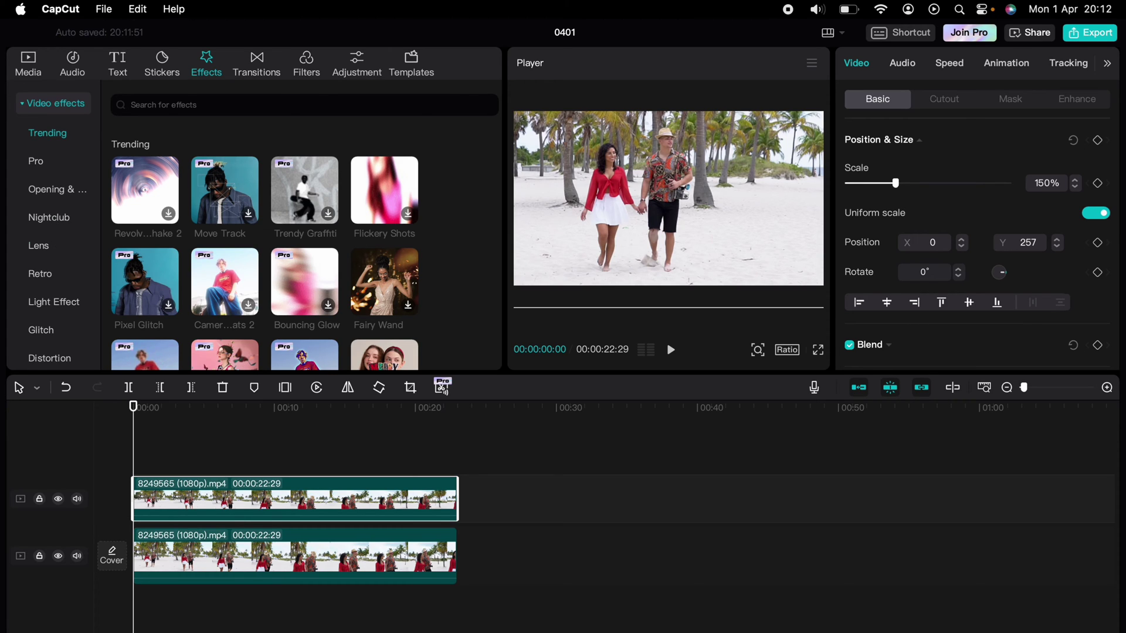
pyautogui.click(71, 247)
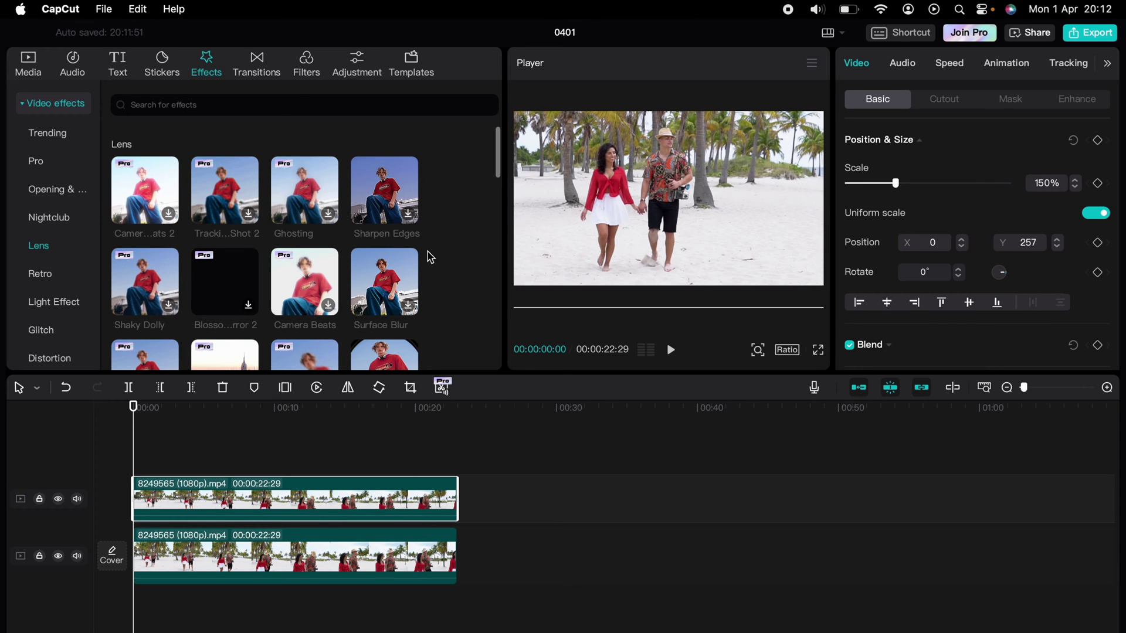
pyautogui.scroll(-5, 430, 257)
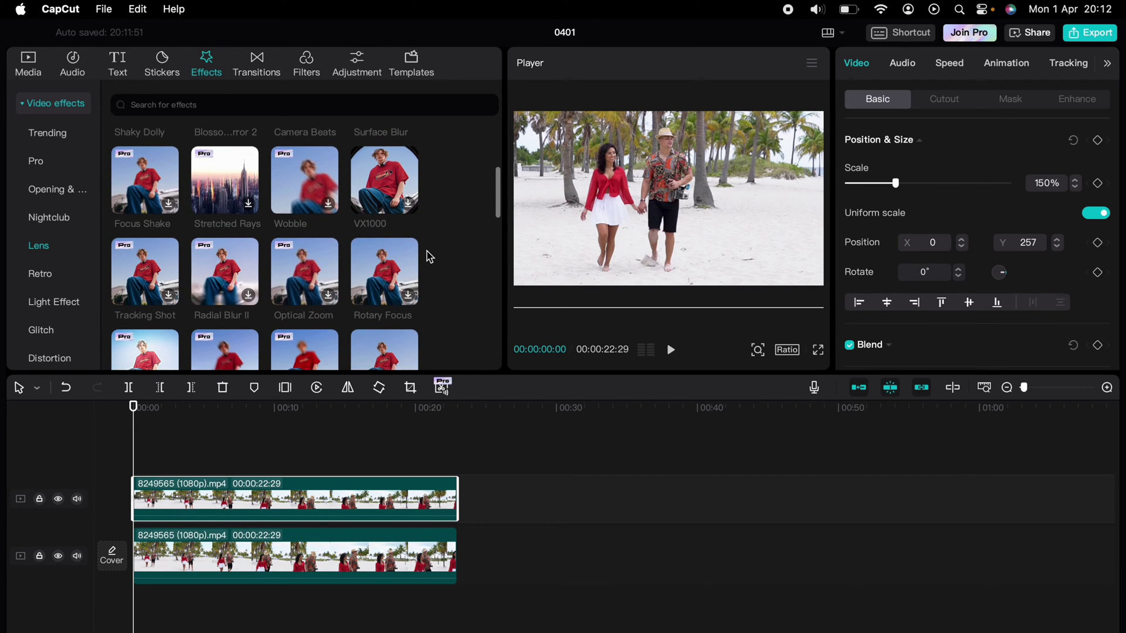
pyautogui.scroll(-5, 430, 257)
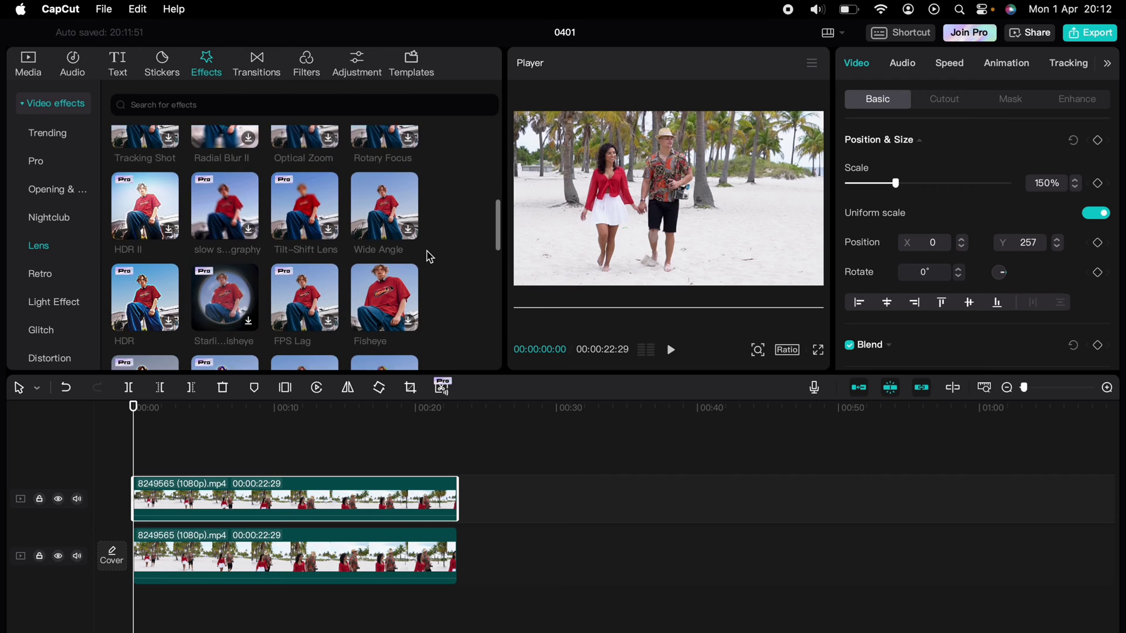
pyautogui.scroll(-5, 430, 257)
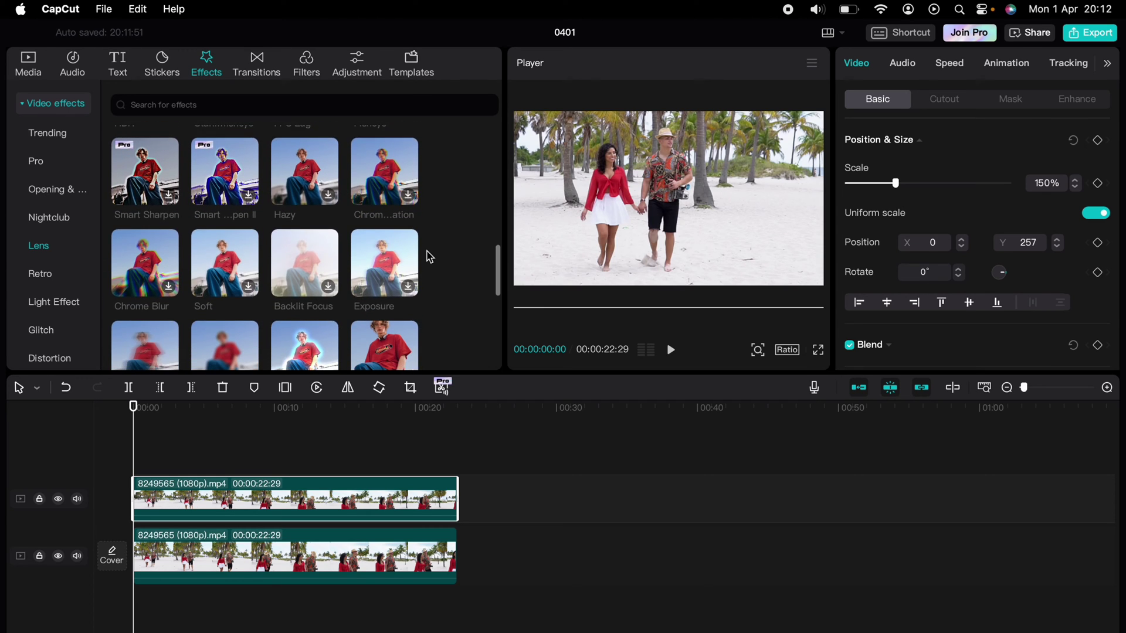
pyautogui.scroll(-3, 431, 256)
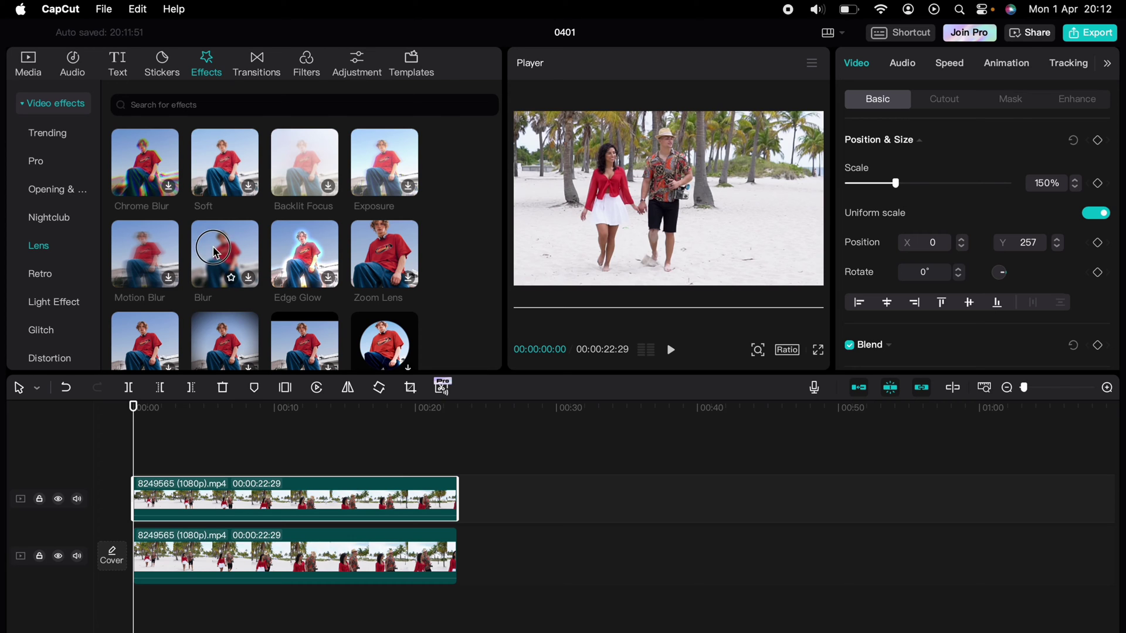
pyautogui.moveTo(212, 244); pyautogui.dragTo(457, 450)
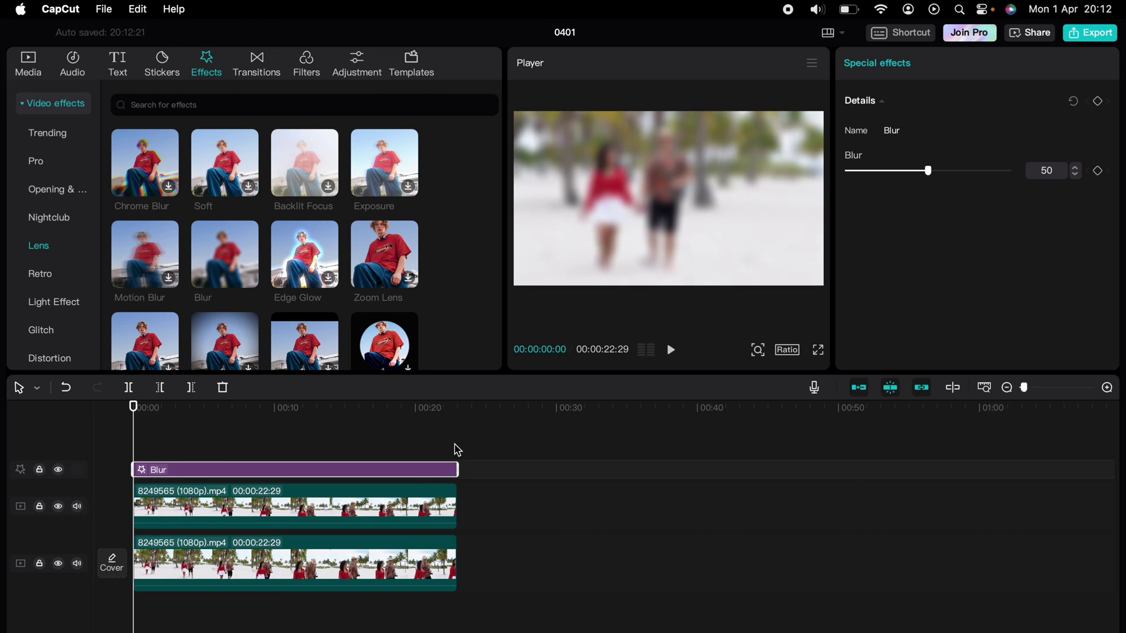
pyautogui.click(486, 452)
pyautogui.click(402, 496)
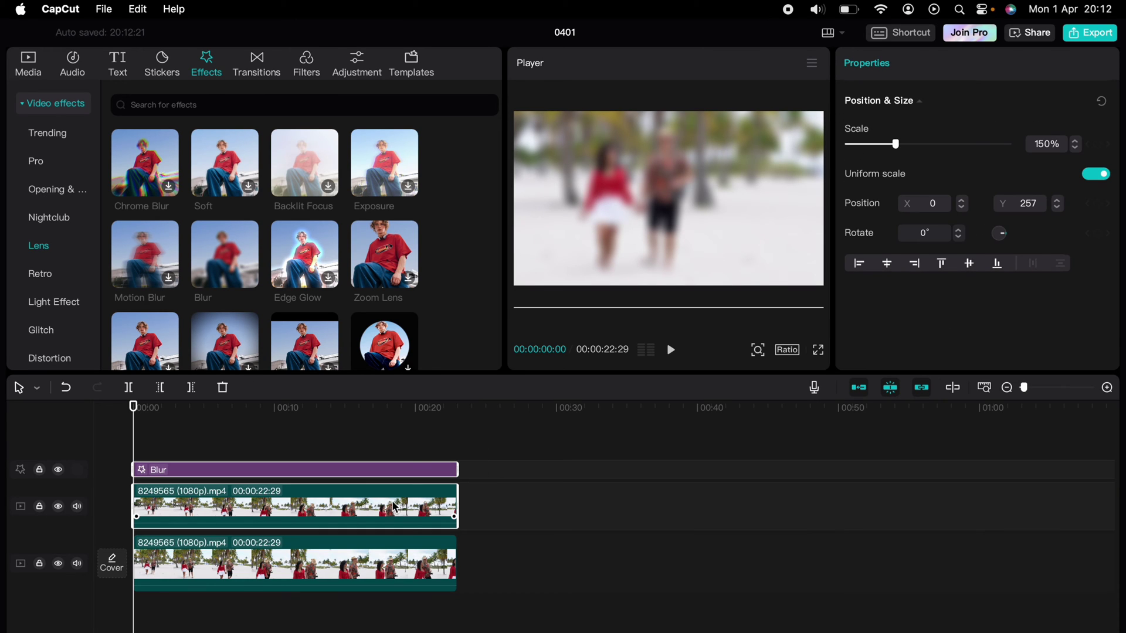
# - Combine the selected Blur effect and upper beach clip into Compound clip1
pyautogui.rightClick(395, 508)
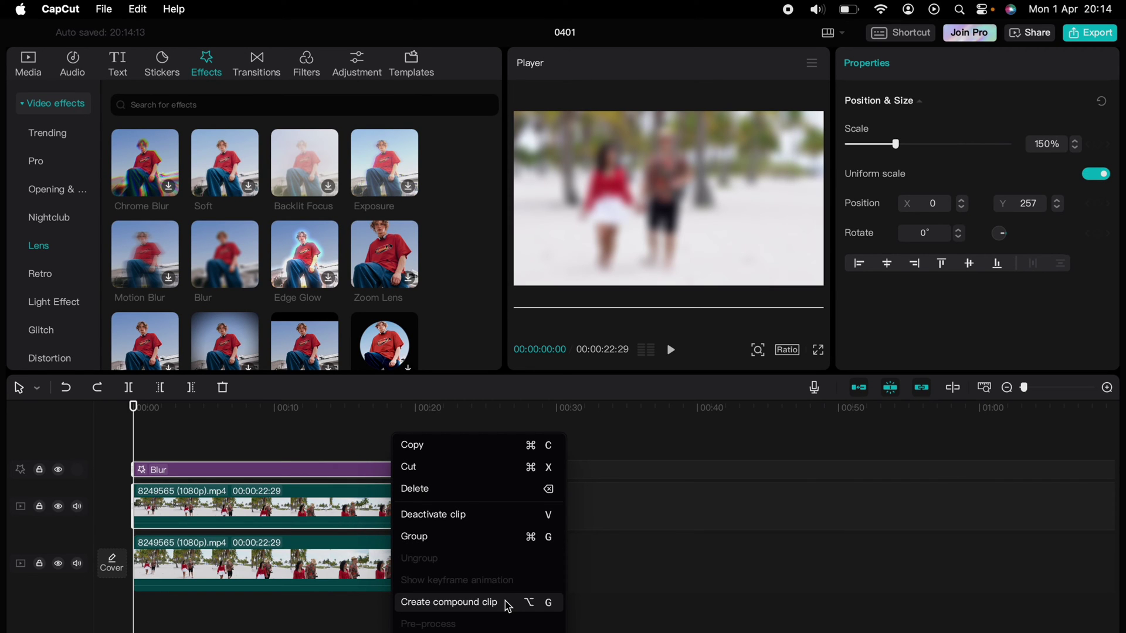
pyautogui.click(508, 607)
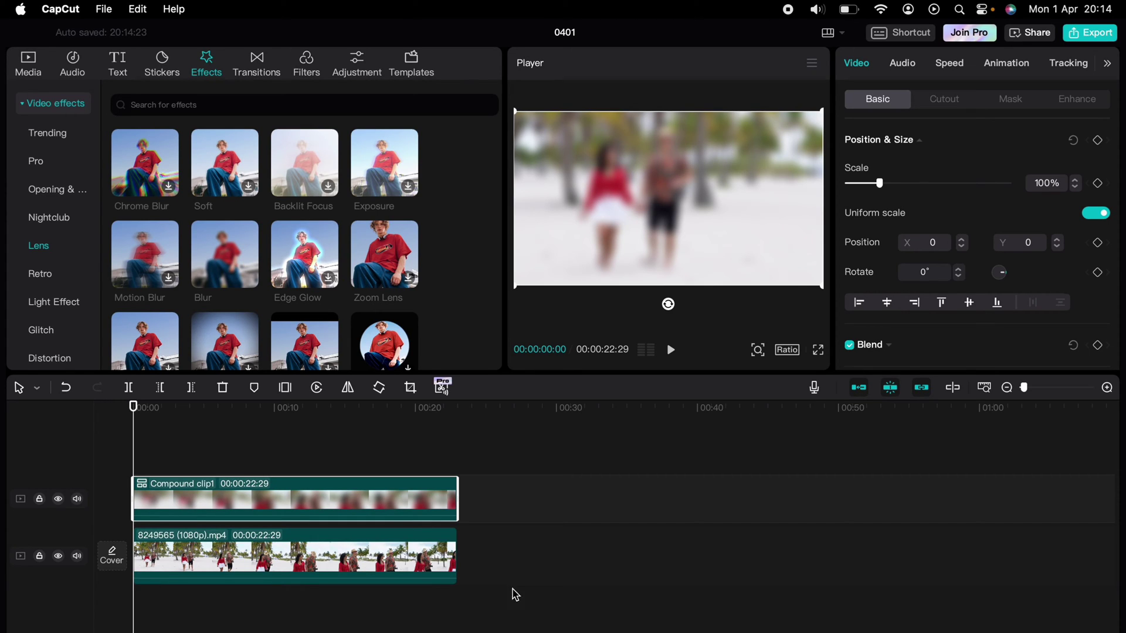
# - Give Compound clip1 a Circle mask shrunk onto the woman's face, then preview playback
pyautogui.click(1007, 107)
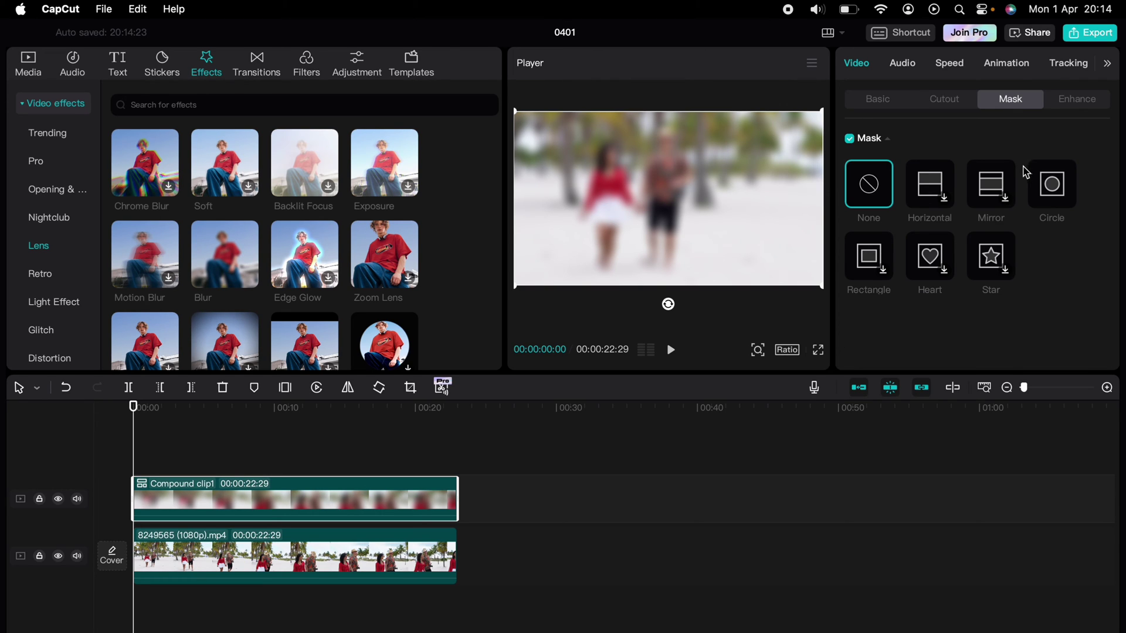
pyautogui.click(1051, 185)
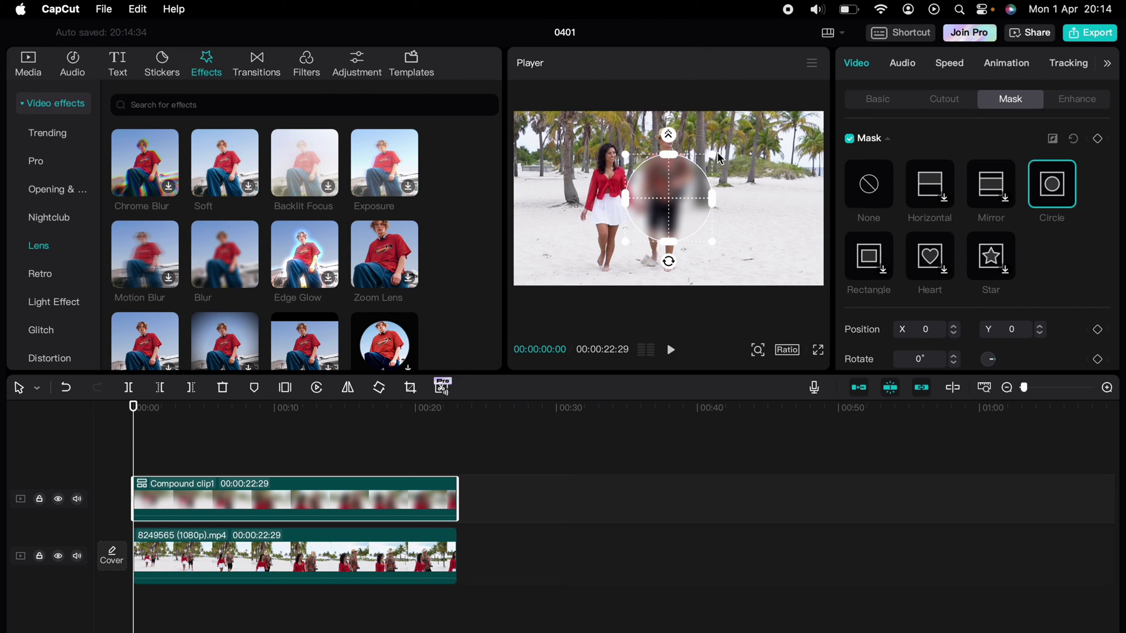
pyautogui.moveTo(714, 160); pyautogui.dragTo(610, 159)
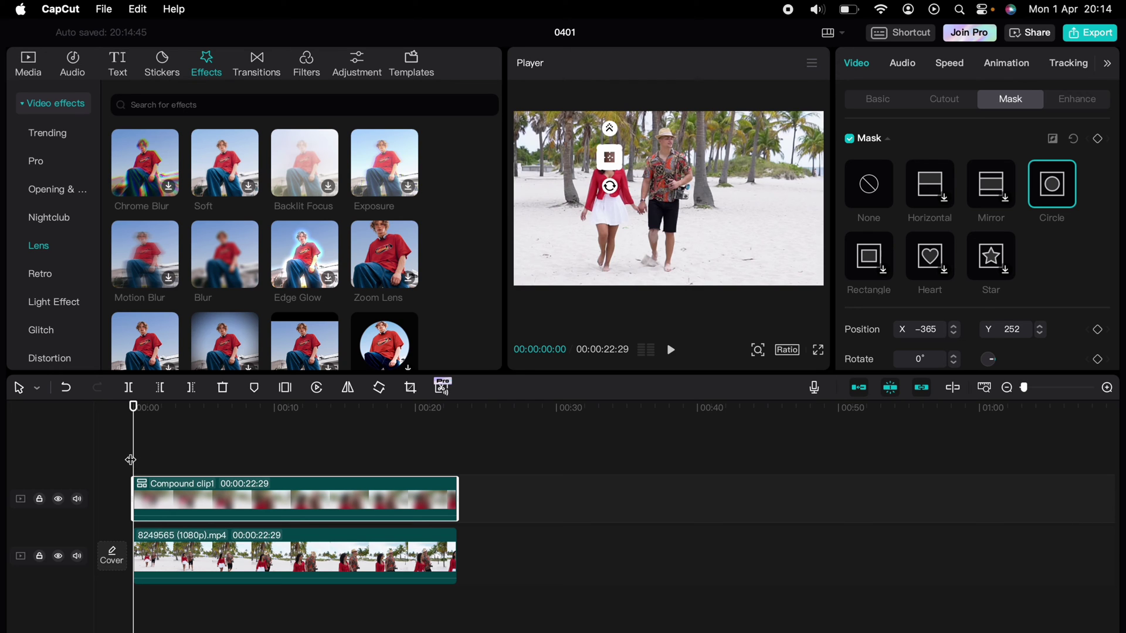
pyautogui.press('space')
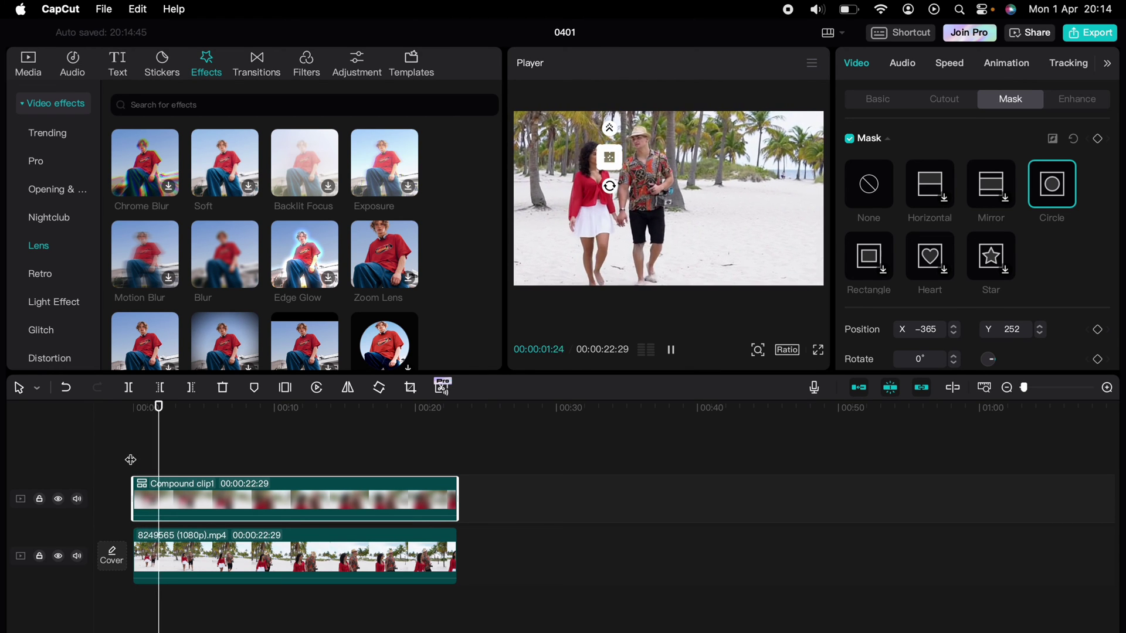
pyautogui.press('space')
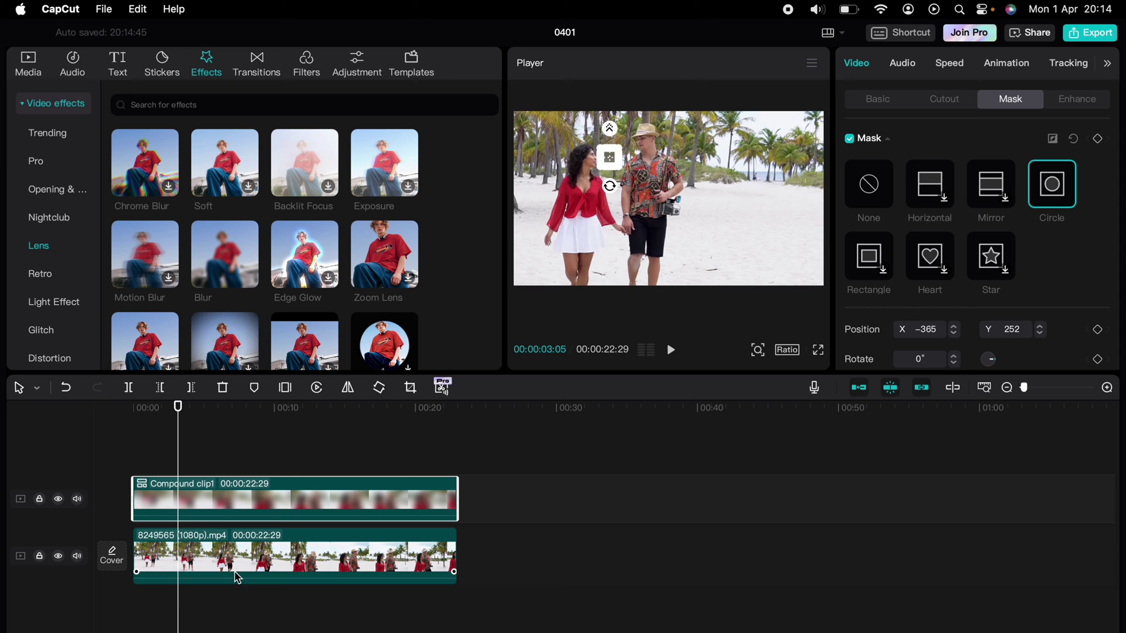
# - Return the playhead to the start and add a starting mask keyframe on Compound clip1
pyautogui.click(174, 604)
pyautogui.click(158, 604)
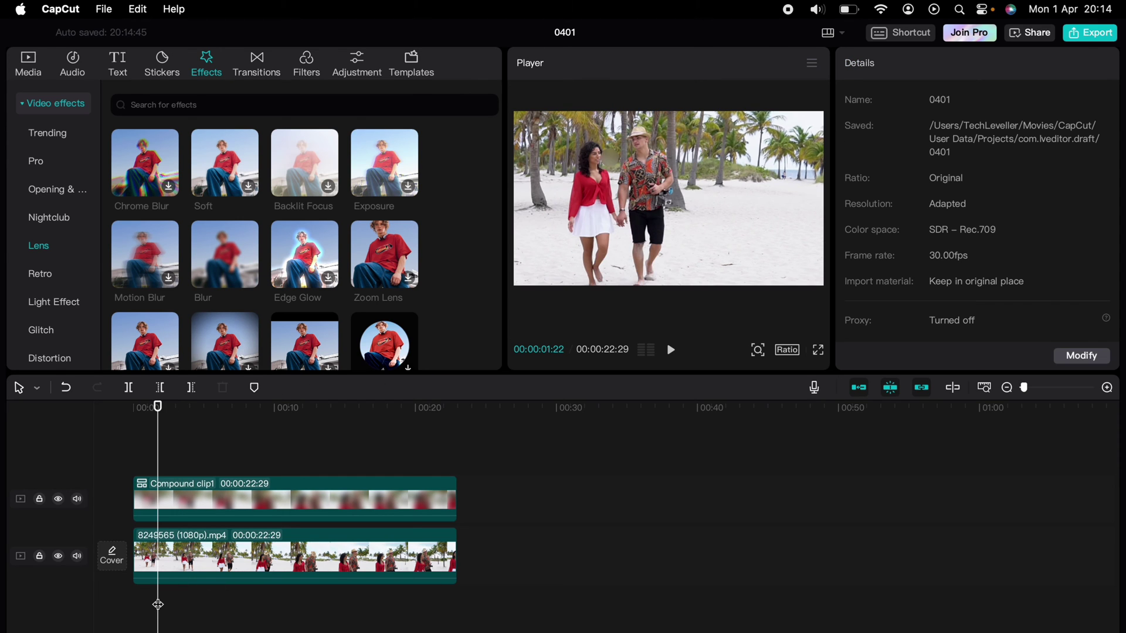
pyautogui.click(163, 596)
pyautogui.click(133, 593)
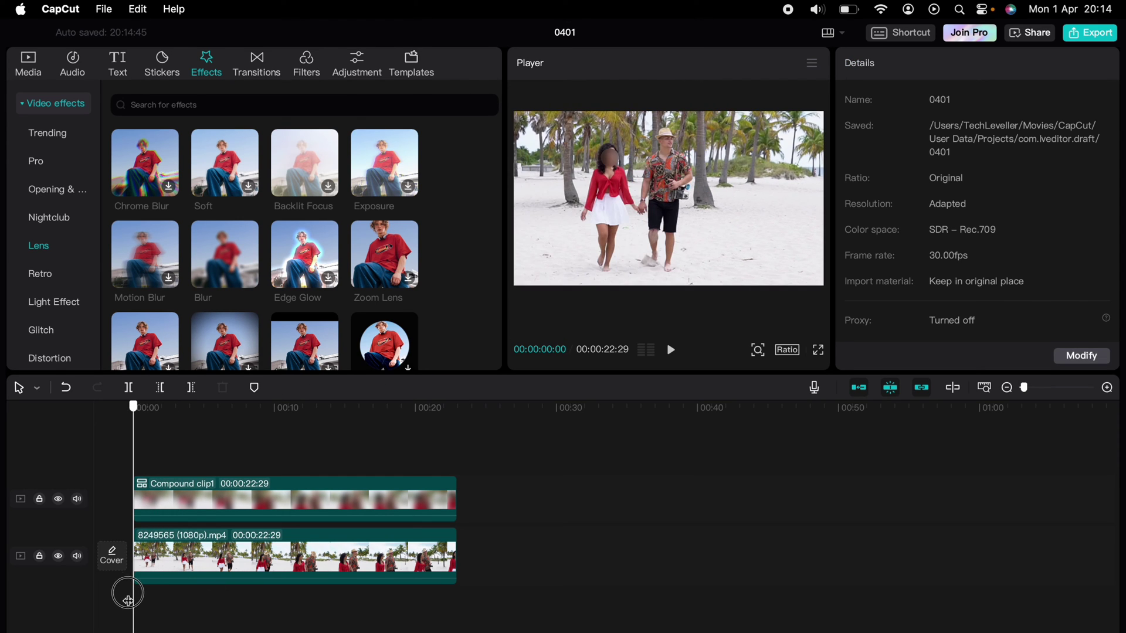
pyautogui.click(147, 602)
pyautogui.click(166, 595)
pyautogui.click(179, 596)
pyautogui.click(131, 587)
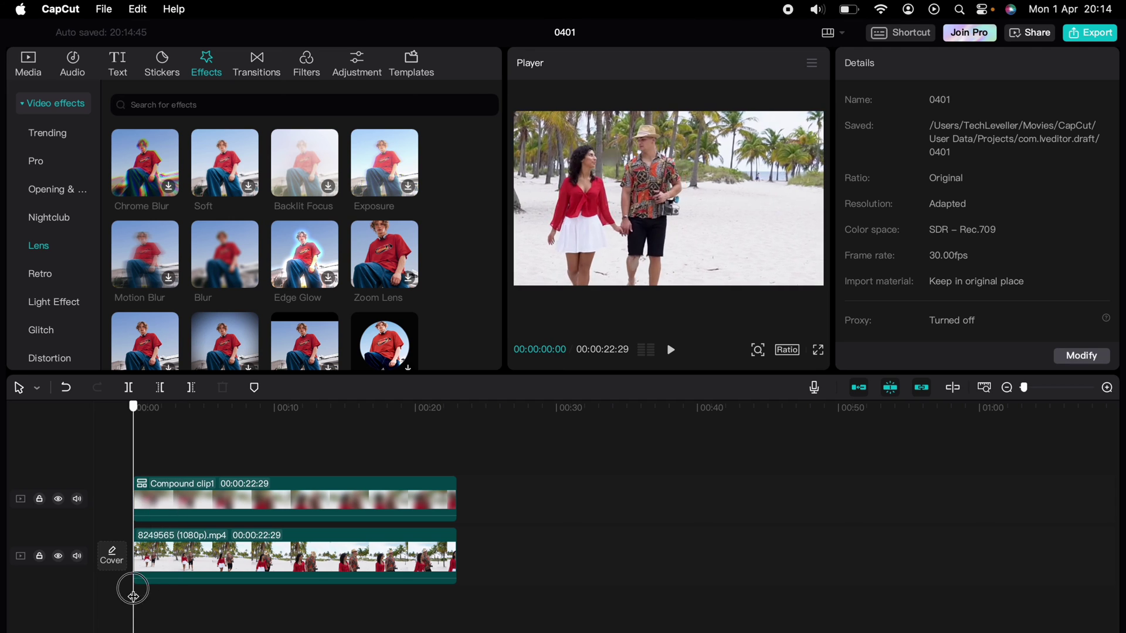
pyautogui.click(322, 498)
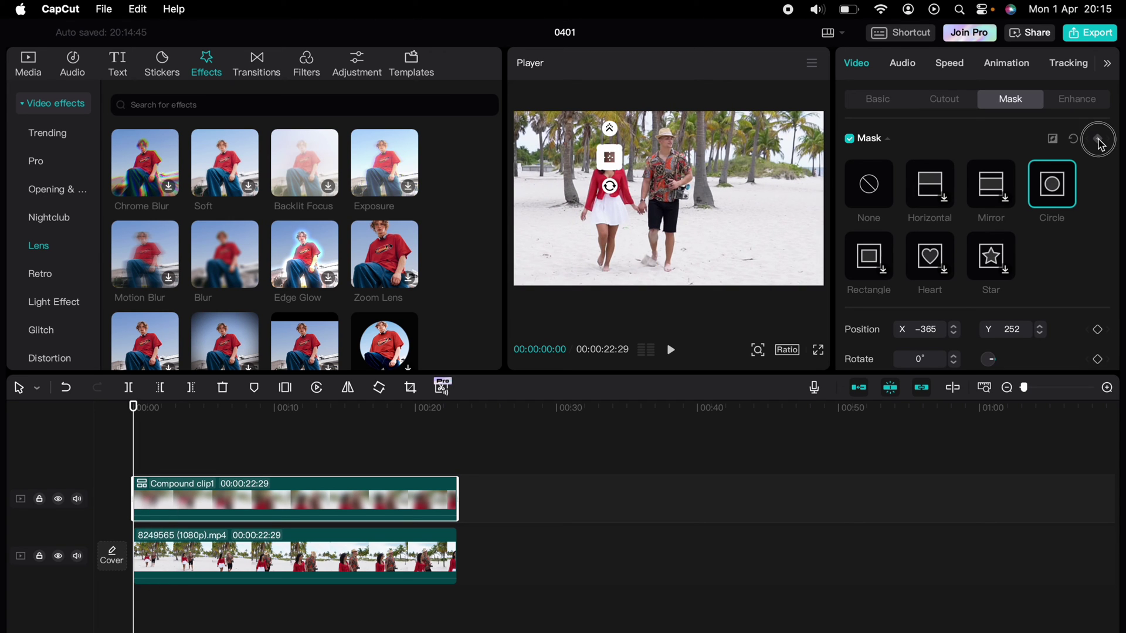
pyautogui.click(1097, 140)
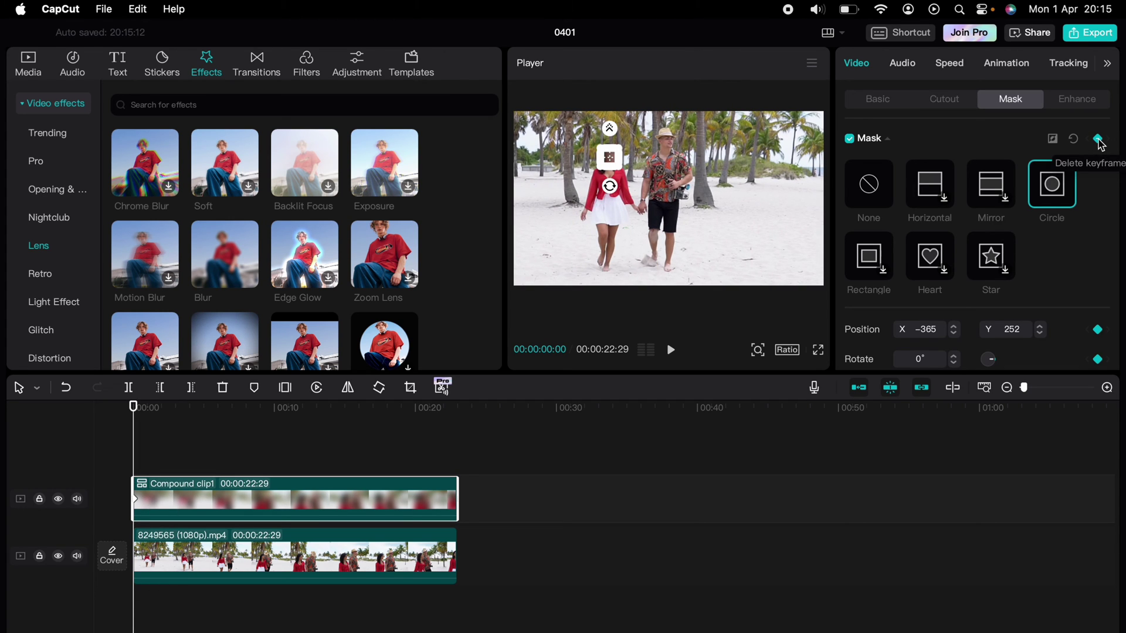
# - Play forward in short bursts, dragging the blur circle back onto her face at each pause
pyautogui.press('space')
pyautogui.press('space')
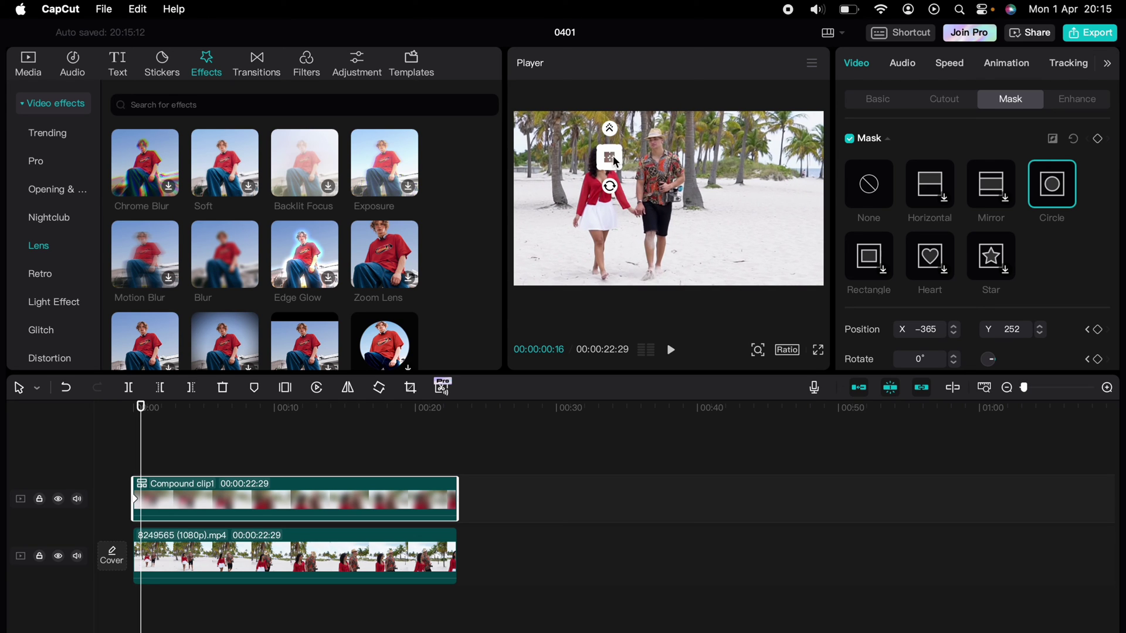
pyautogui.press('space')
pyautogui.press('space')
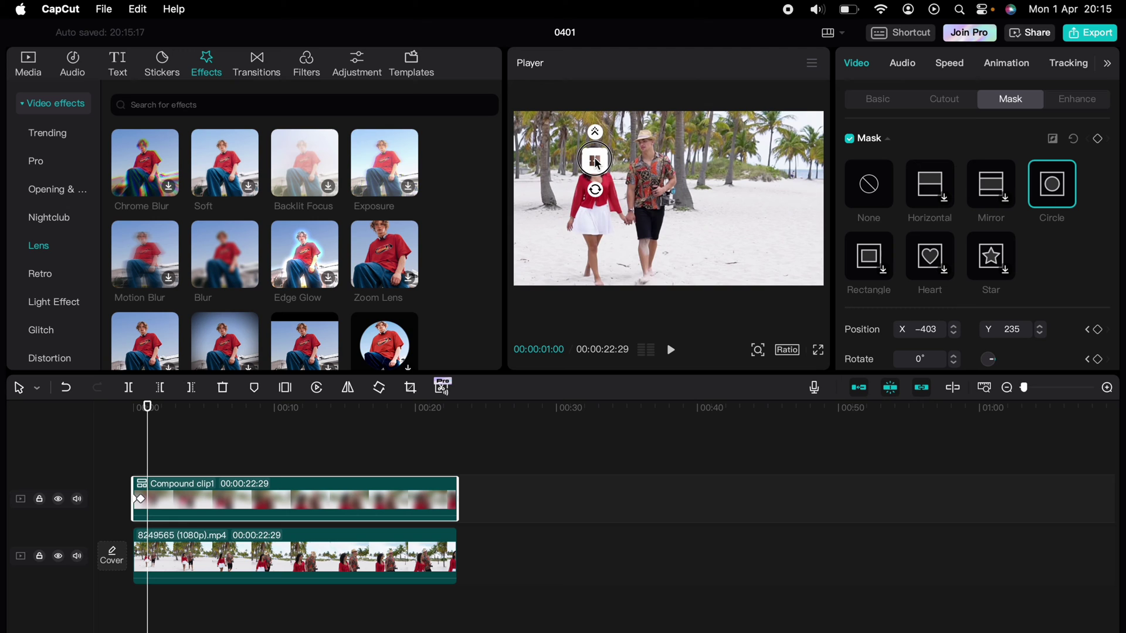
pyautogui.press('space')
pyautogui.press('space')
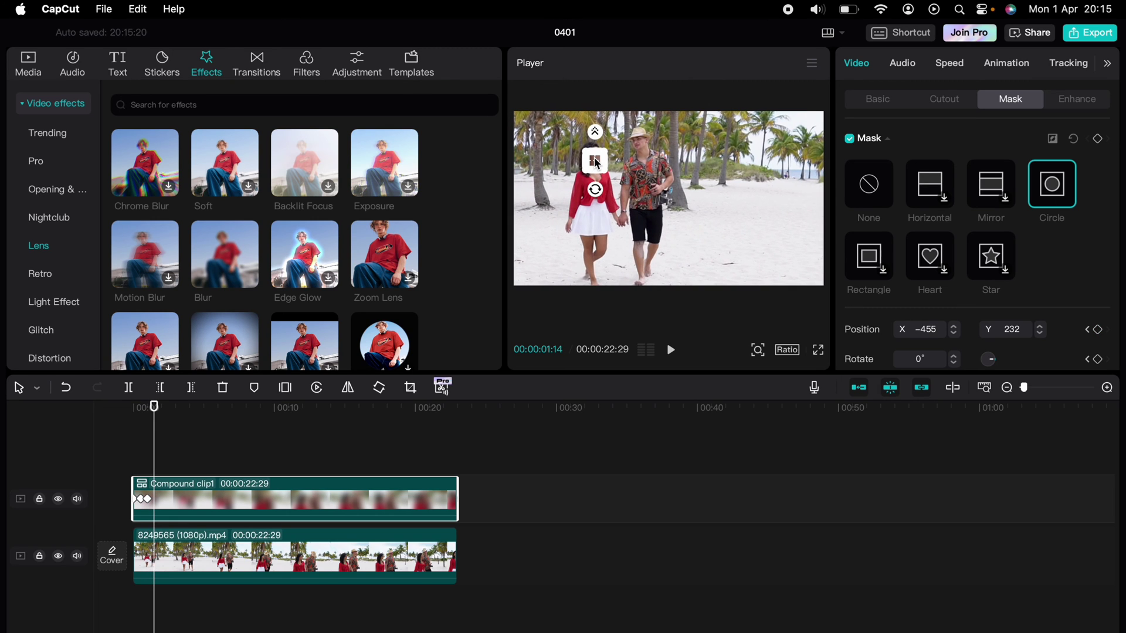
pyautogui.press('space')
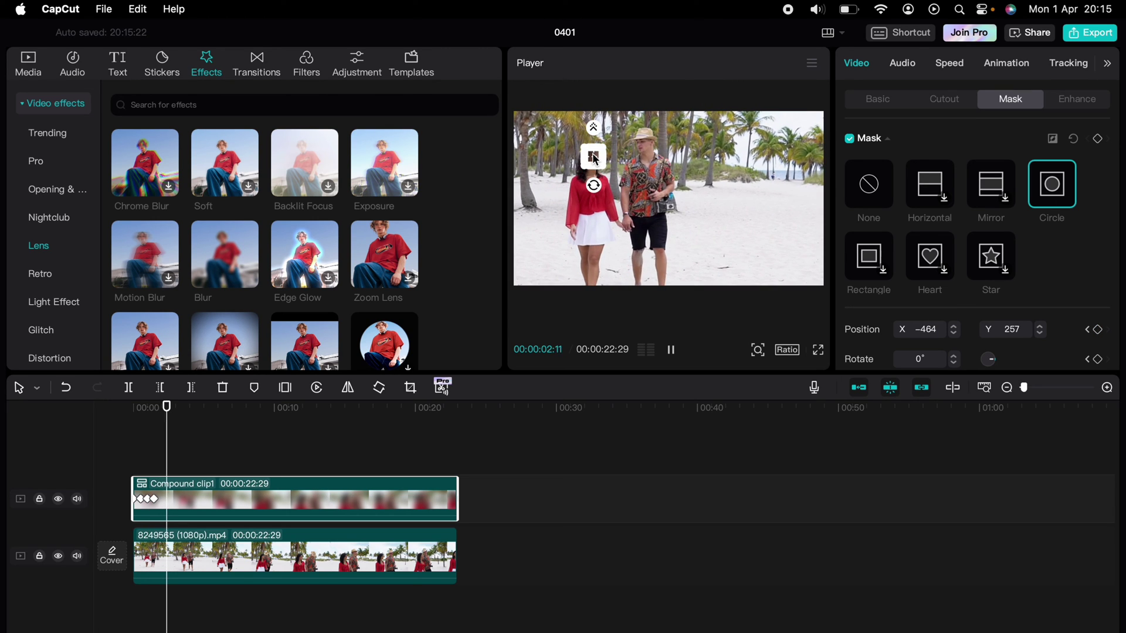
pyautogui.press('space')
pyautogui.press('space')
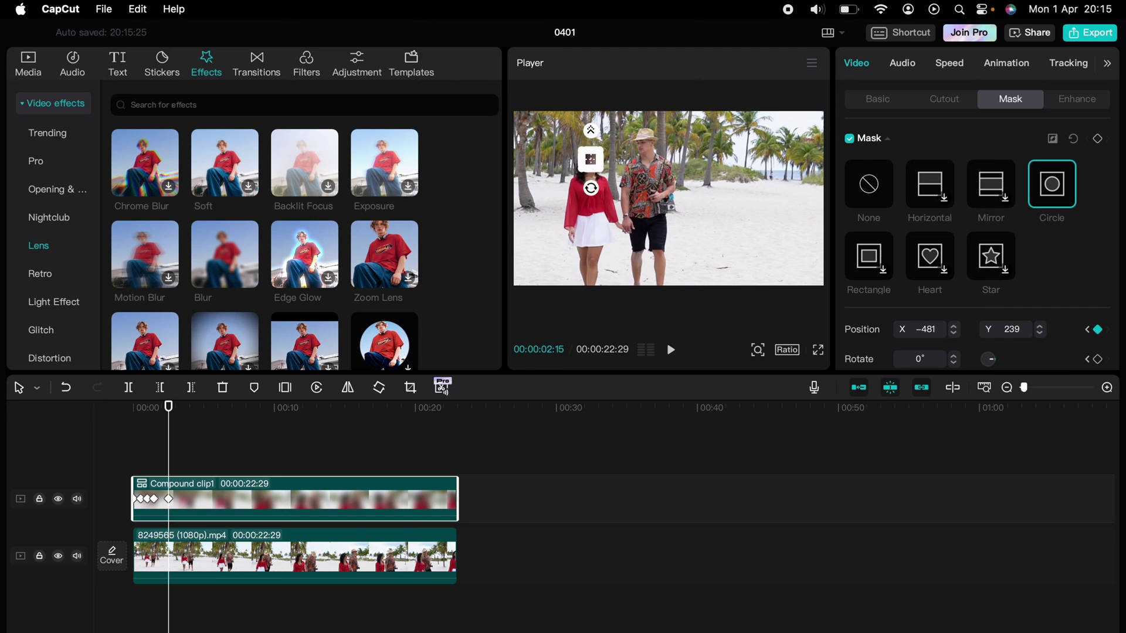
pyautogui.press('space')
pyautogui.press('space')
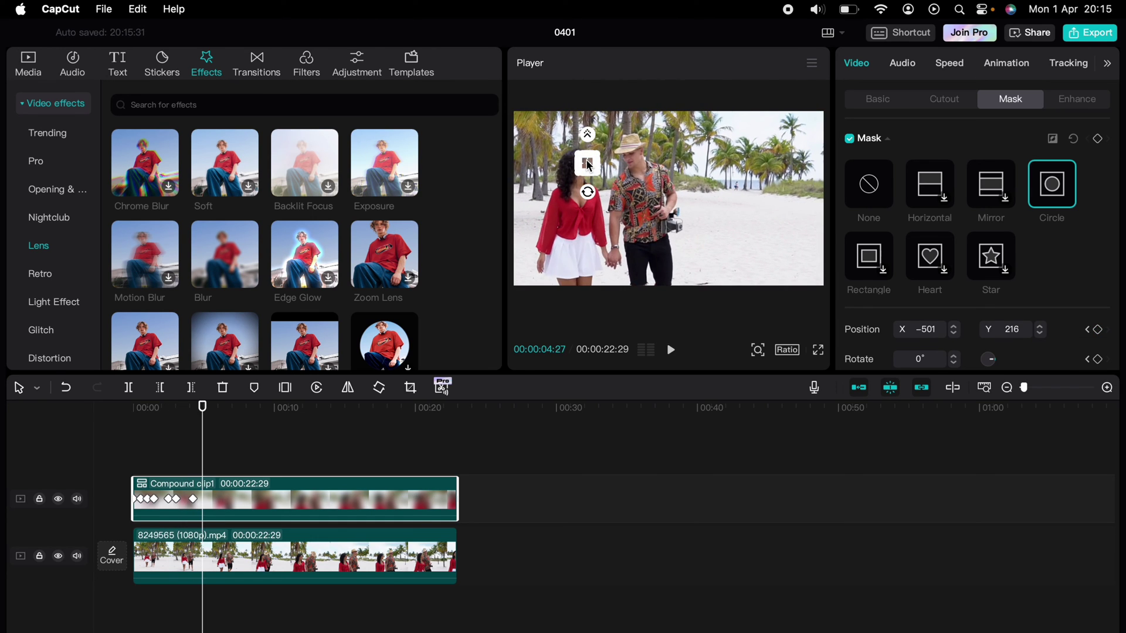
pyautogui.press('space')
pyautogui.moveTo(586, 161); pyautogui.dragTo(544, 167)
pyautogui.press('space')
pyautogui.press('space')
pyautogui.press('space')
pyautogui.press('space')
pyautogui.press('space')
pyautogui.press('space')
pyautogui.press('space')
pyautogui.press('space')
pyautogui.press('space')
pyautogui.press('space')
pyautogui.press('space')
pyautogui.press('space')
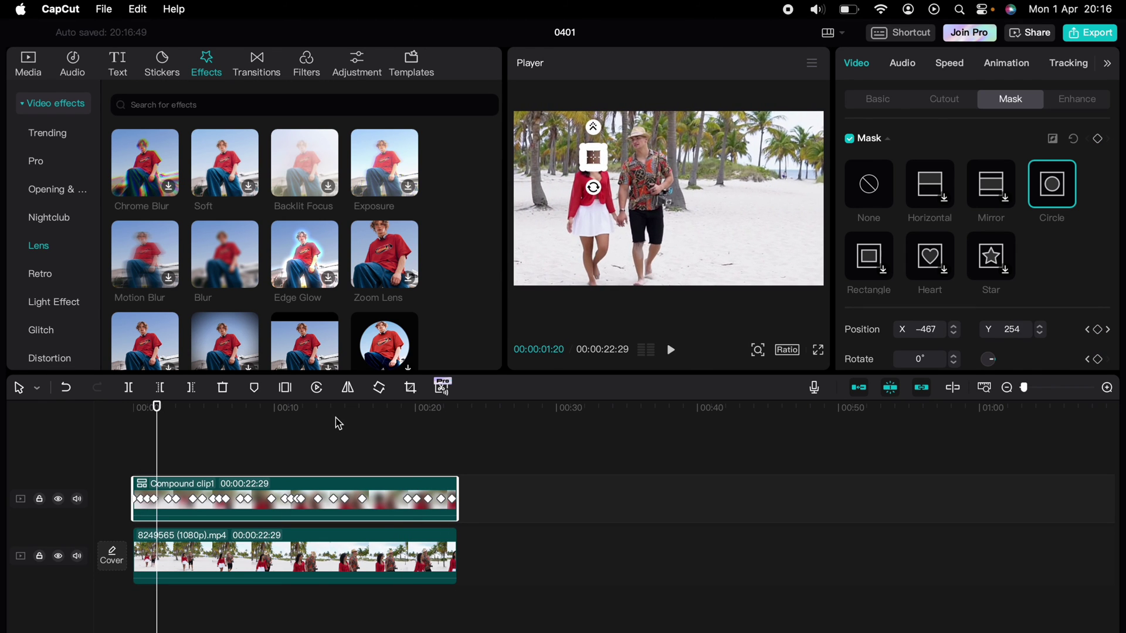
pyautogui.click(152, 464)
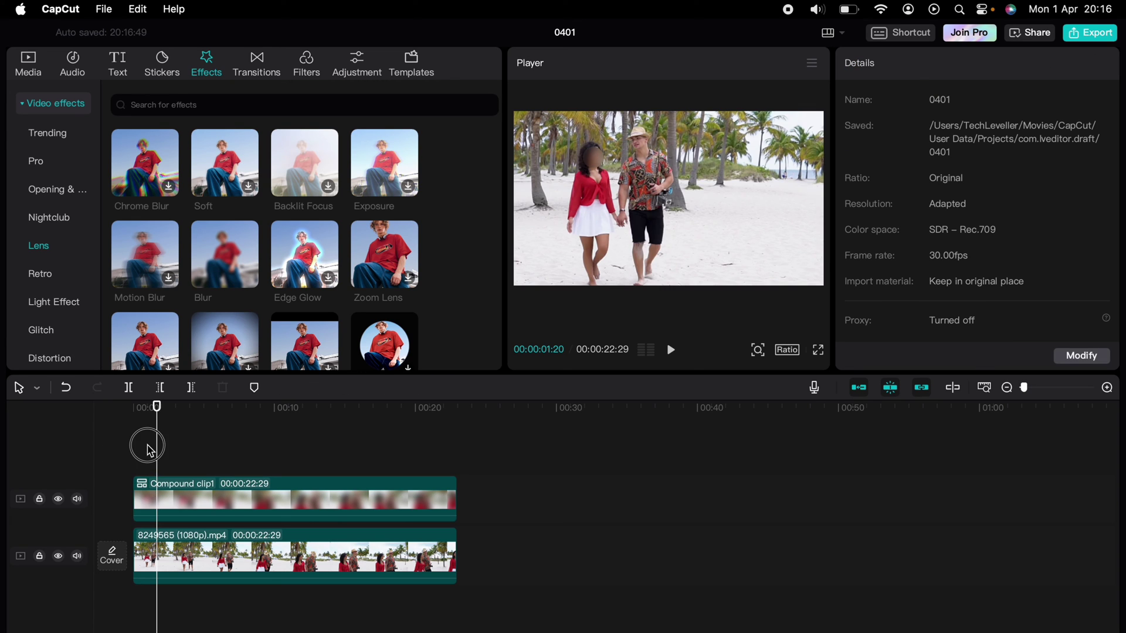
pyautogui.click(137, 453)
pyautogui.moveTo(143, 596); pyautogui.dragTo(127, 603)
pyautogui.press('space')
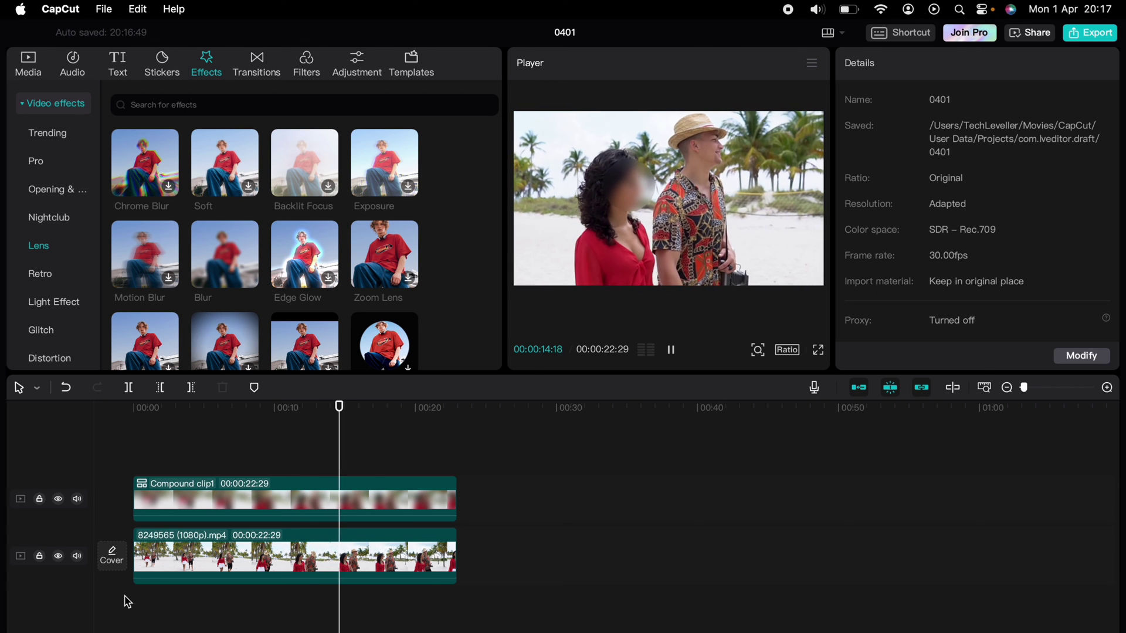
# - At 00:00:13:13, move the blur circle to X -81, Y 112 and replay to check
pyautogui.press('space')
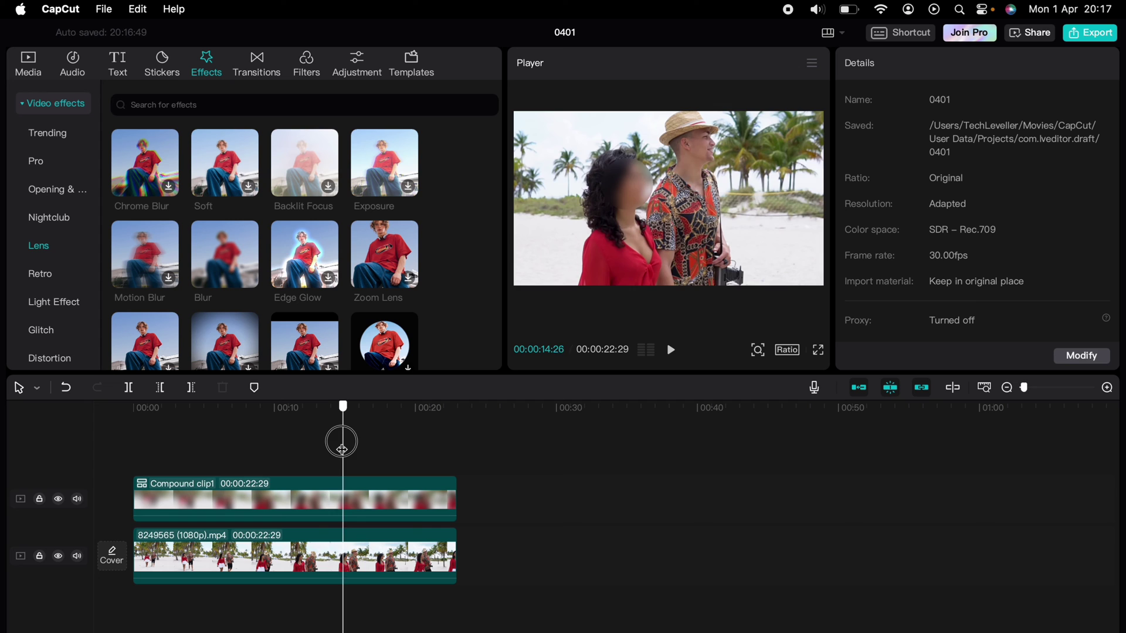
pyautogui.moveTo(342, 449); pyautogui.dragTo(323, 450)
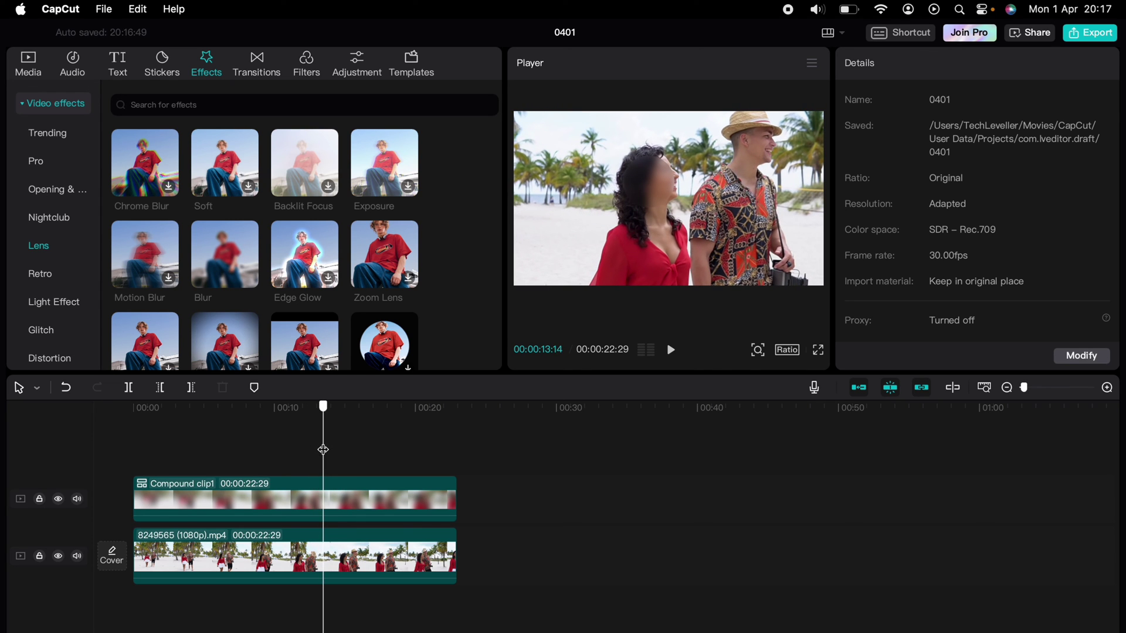
pyautogui.click(329, 488)
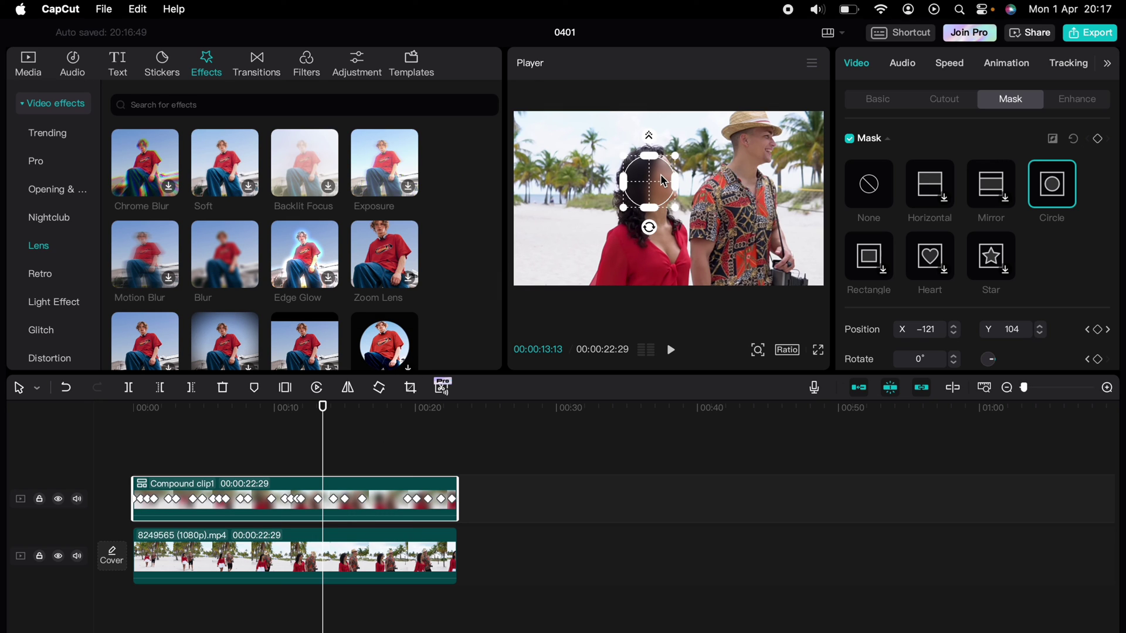
pyautogui.moveTo(661, 175); pyautogui.dragTo(662, 178)
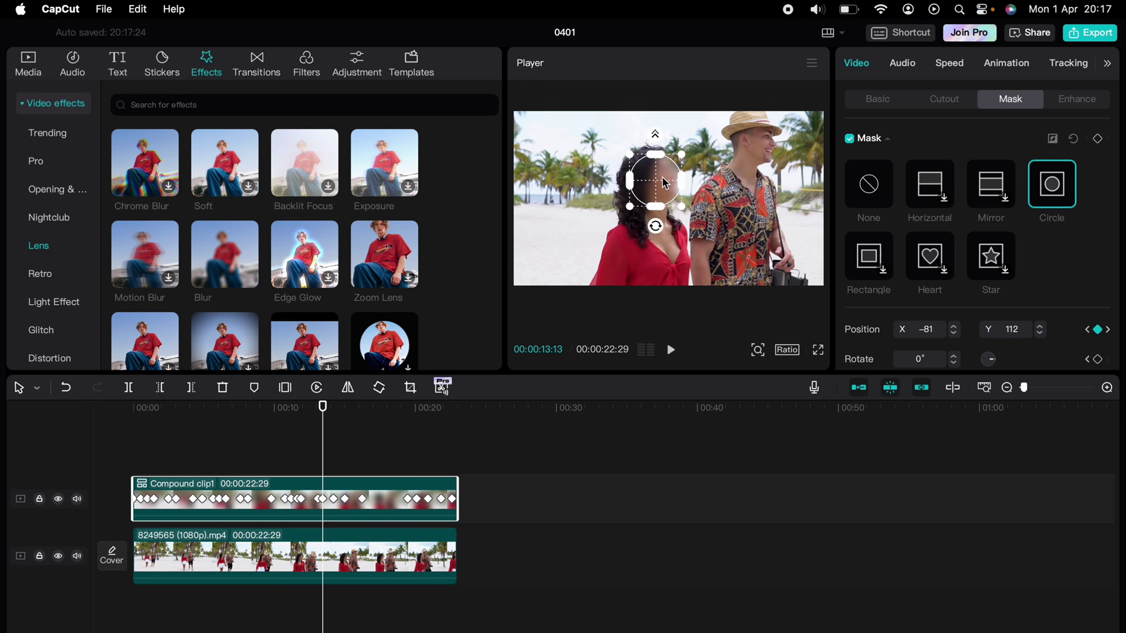
pyautogui.click(305, 441)
pyautogui.press('space')
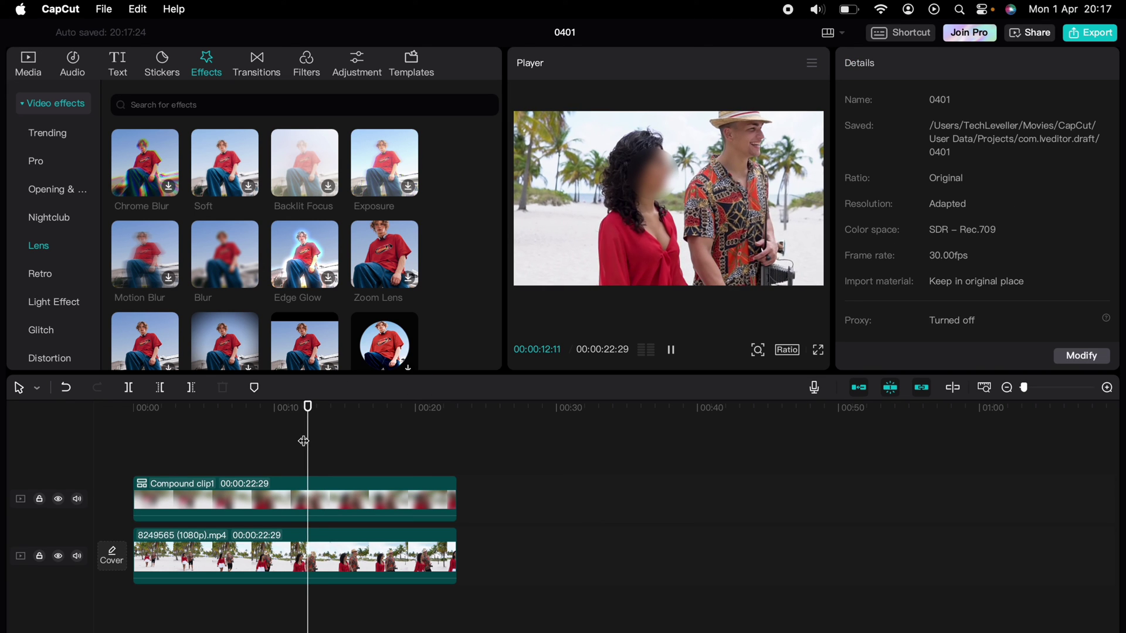